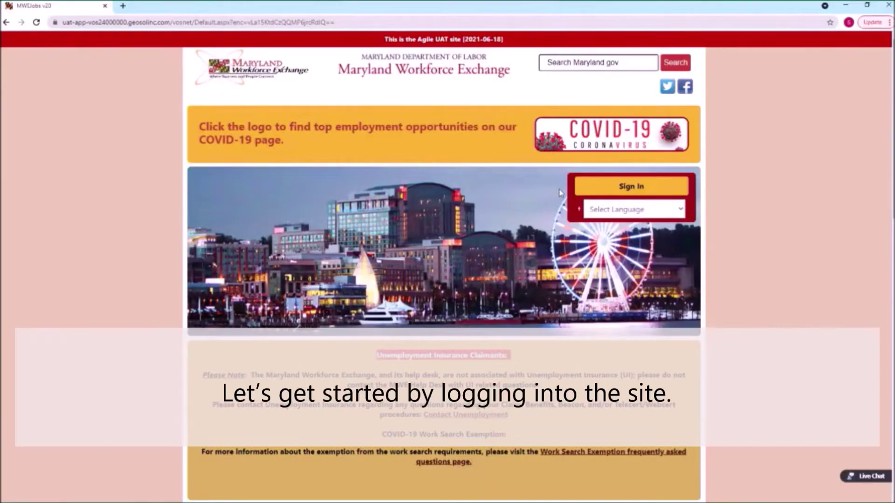
# Step: Open the sign-in page from the Maryland Workforce Exchange home page
pyautogui.click(594, 190)
# Step: Sign in with the account's user name and password to reach the individual dashboard
pyautogui.click(417, 129)
pyautogui.write('sovan')
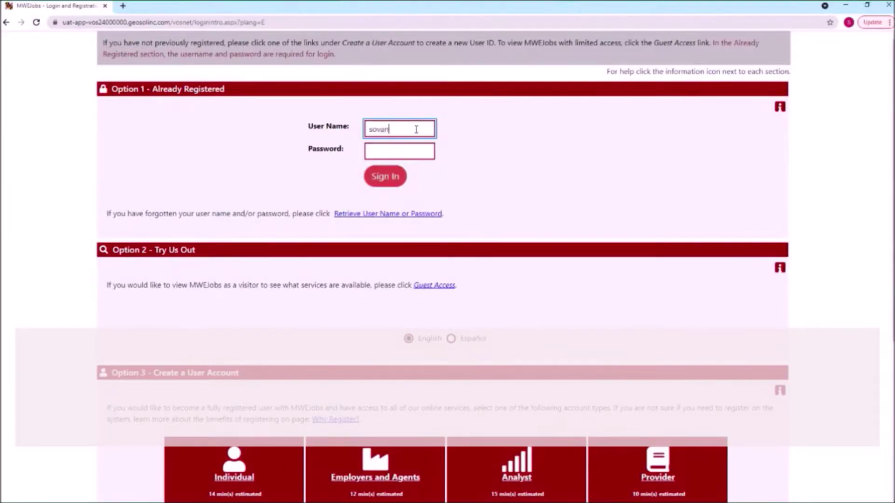
pyautogui.write('ce2021')
pyautogui.press('Tab')
pyautogui.write('••••••••••')
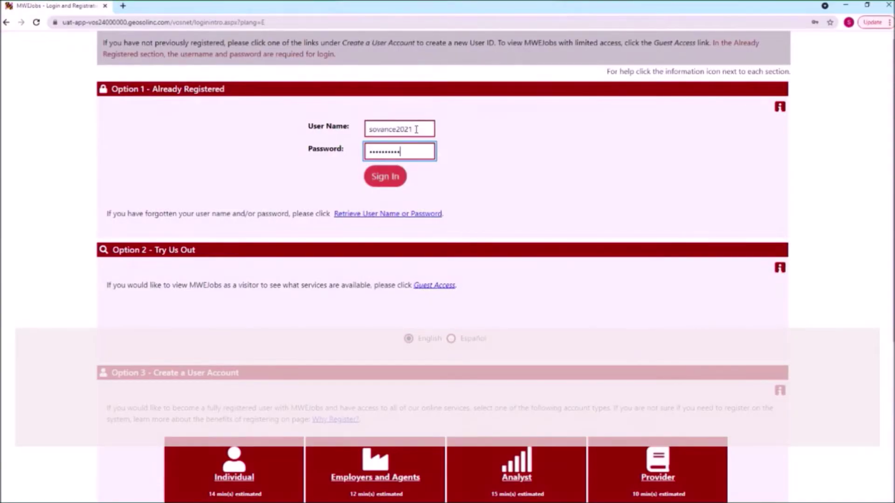
pyautogui.click(386, 175)
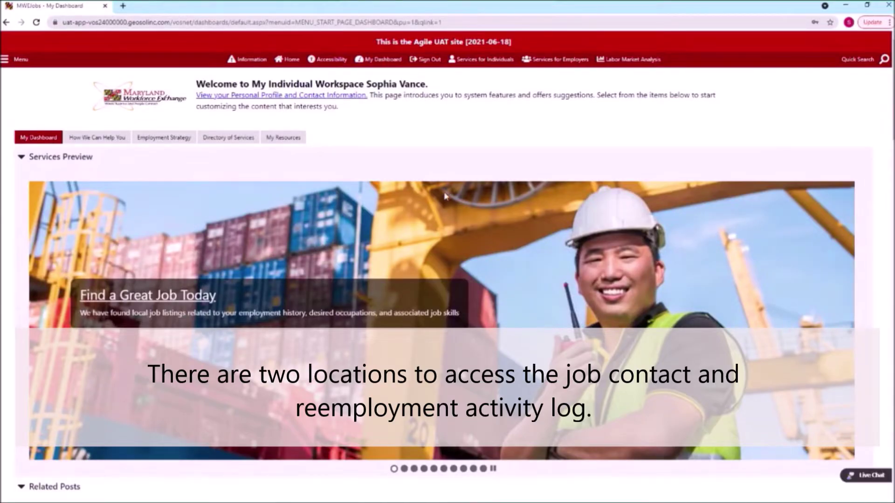
# Step: Open the Job Contact and Reemployment Activity Log from the Unemployment Services widget
pyautogui.scroll(-4, 440, 205)
pyautogui.scroll(-5, 436, 227)
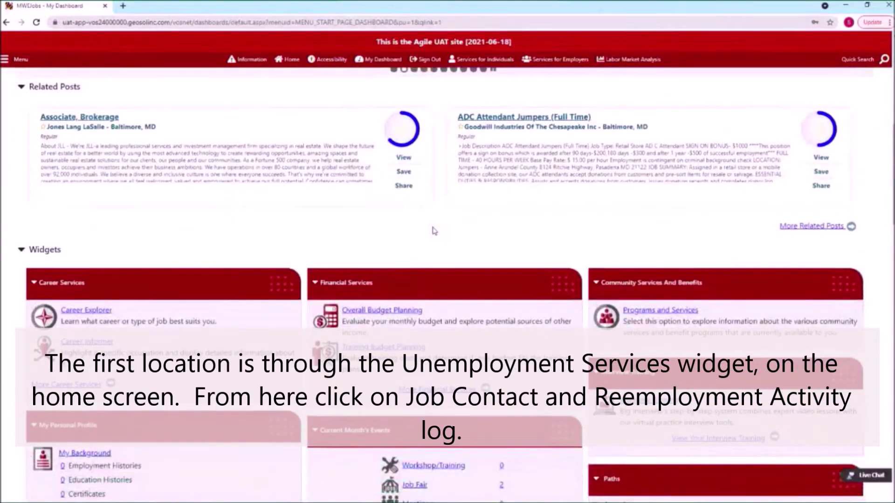
pyautogui.scroll(-4, 431, 233)
pyautogui.scroll(-6, 429, 238)
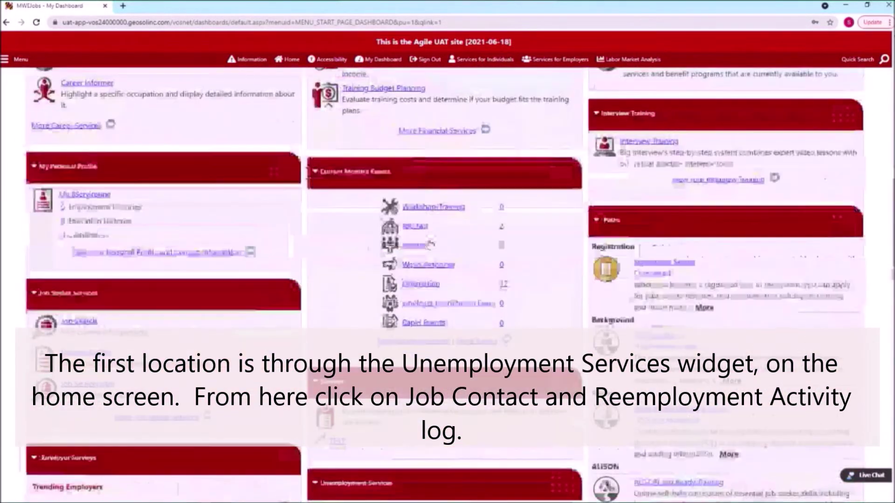
pyautogui.scroll(-2, 425, 273)
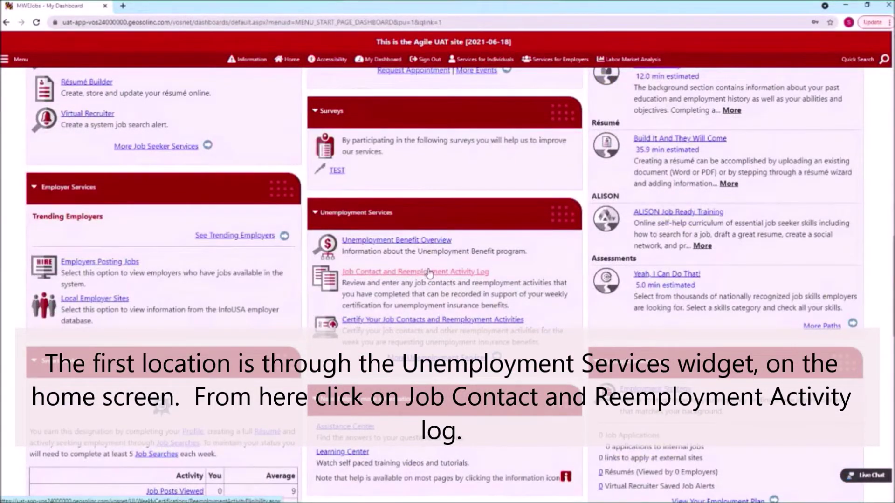
pyautogui.click(429, 272)
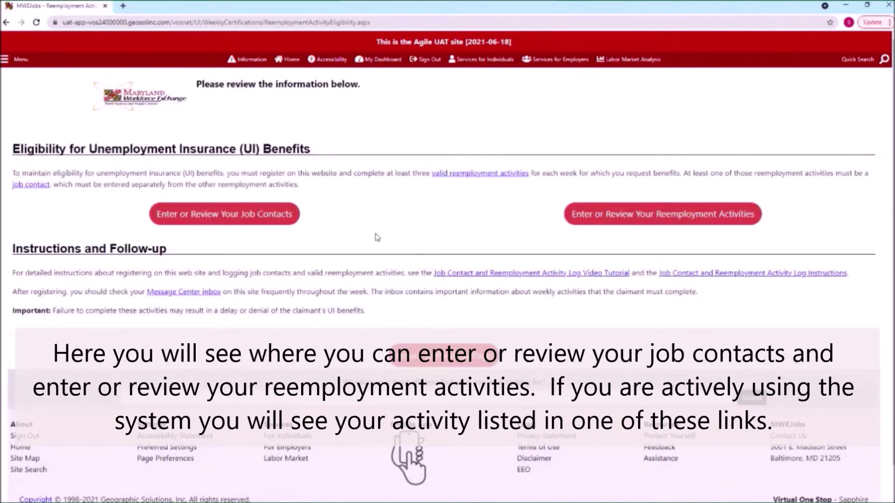
# Step: Leave the UI Benefits eligibility page and return to the individual workspace dashboard
pyautogui.click(271, 226)
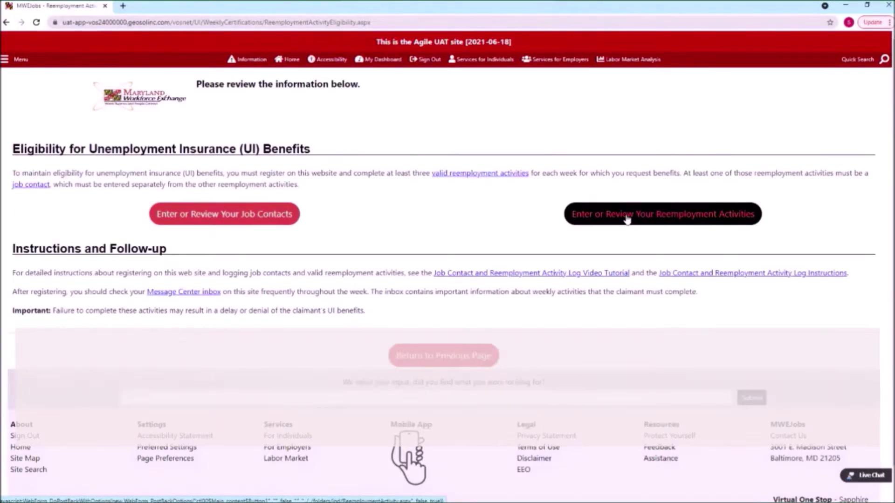
pyautogui.click(443, 358)
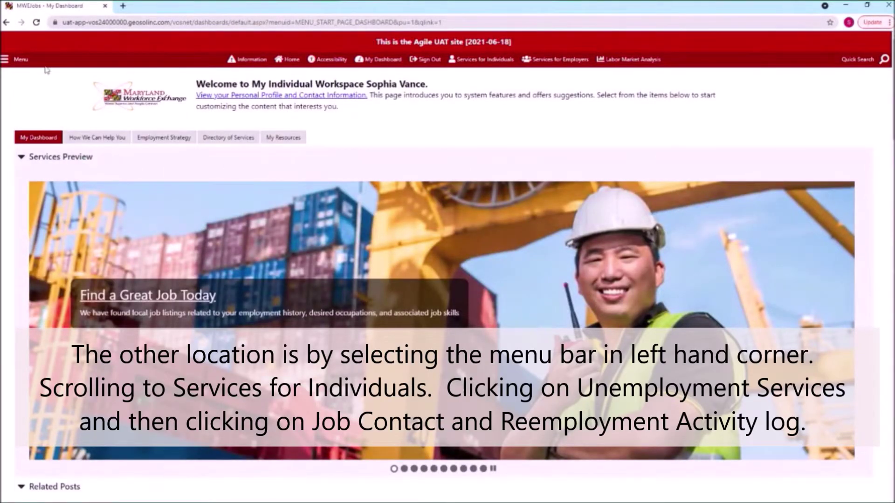
# Step: Reopen the activity log via Menu > Services for Individuals > Unemployment Services
pyautogui.click(19, 59)
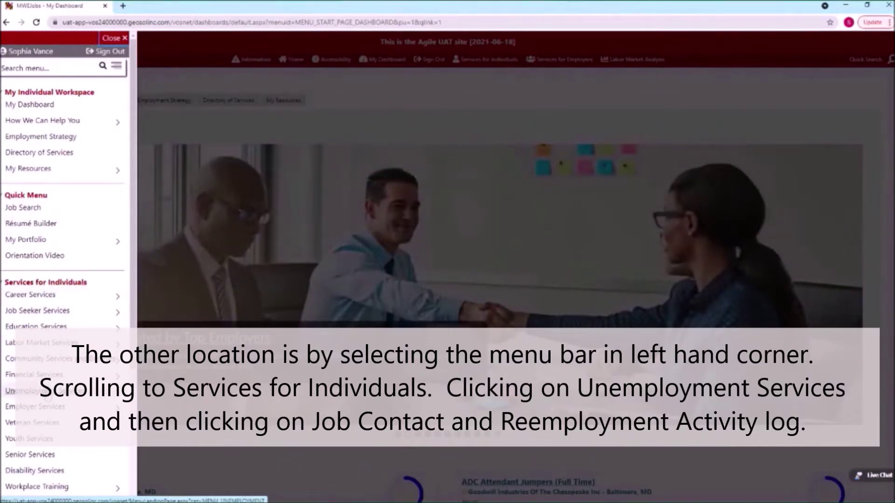
pyautogui.click(21, 390)
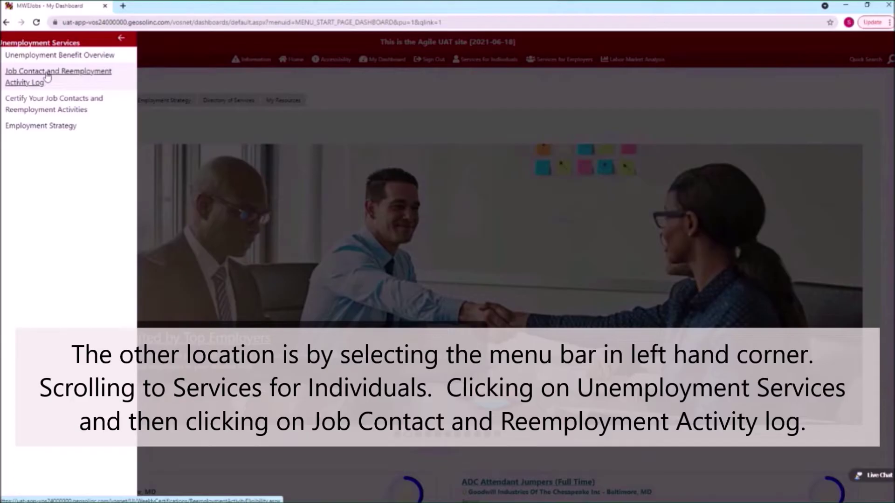
pyautogui.click(47, 76)
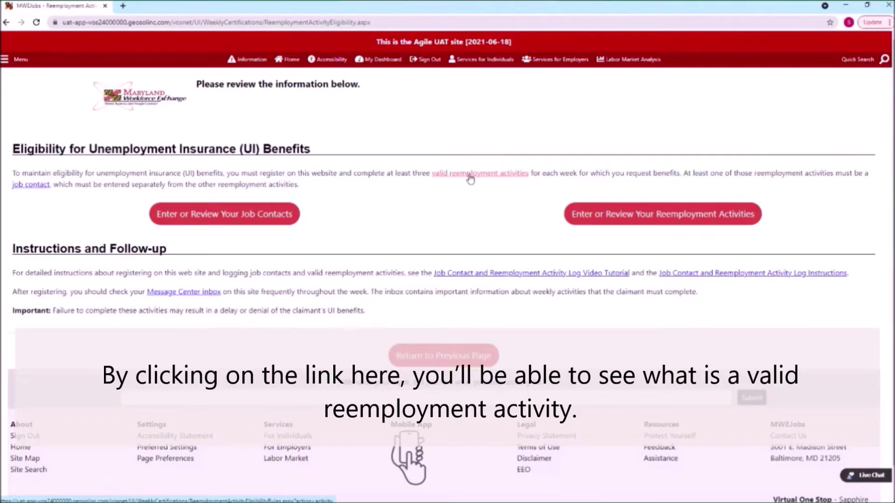
# Step: Open the valid reemployment activities list and scroll through all 30 self-guided and staff-assisted activities
pyautogui.click(470, 176)
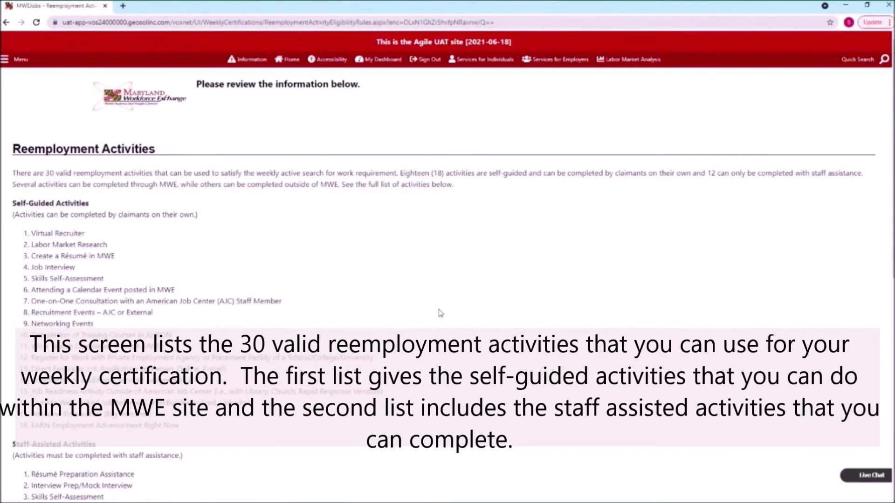
pyautogui.scroll(-1, 441, 312)
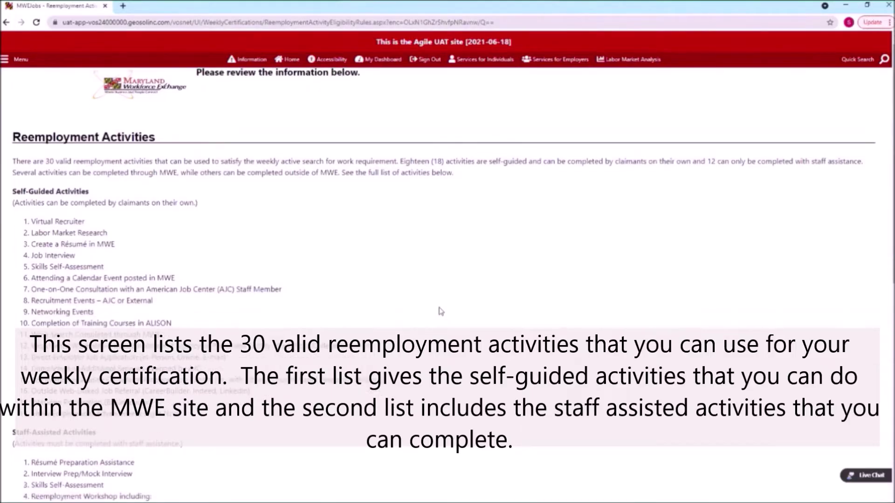
pyautogui.scroll(-3, 441, 310)
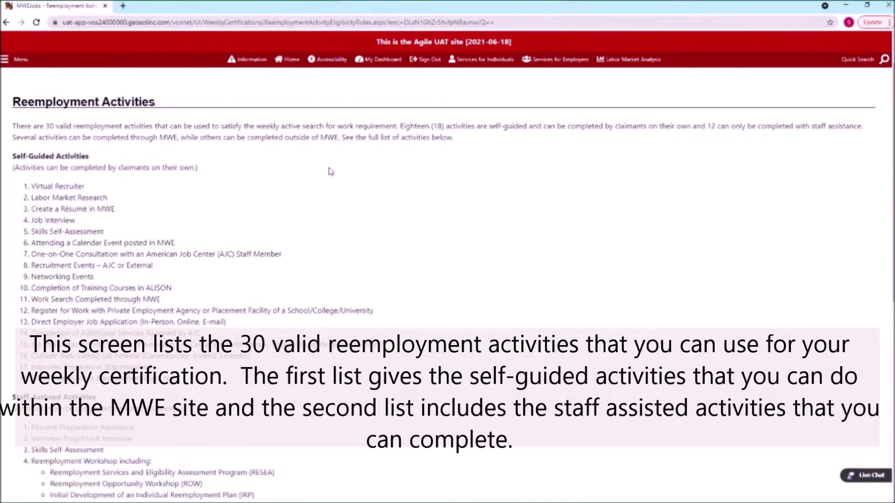
pyautogui.scroll(-4, 330, 172)
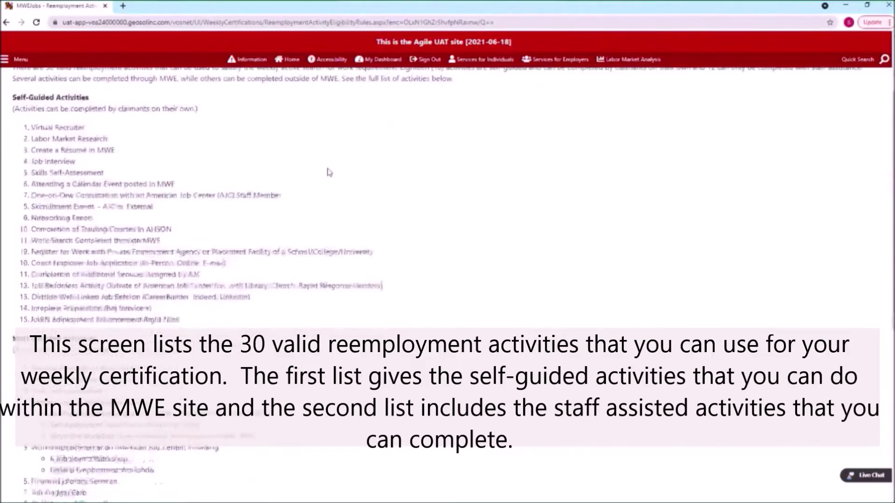
pyautogui.scroll(-7, 326, 177)
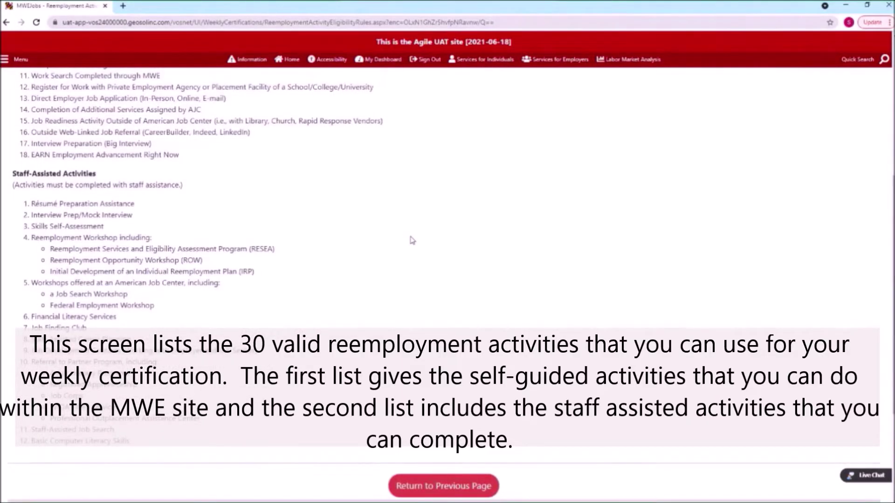
# Step: Read the Job Contact page's required details, returning to the eligibility page around it
pyautogui.click(448, 487)
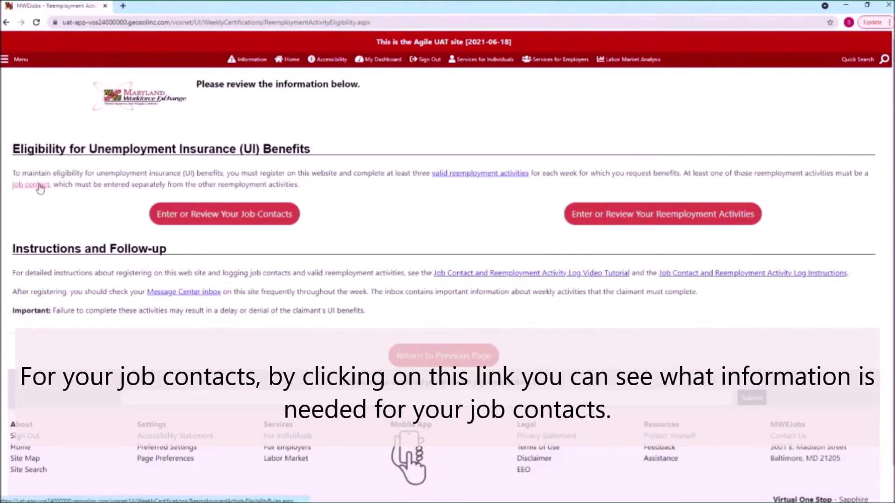
pyautogui.click(41, 186)
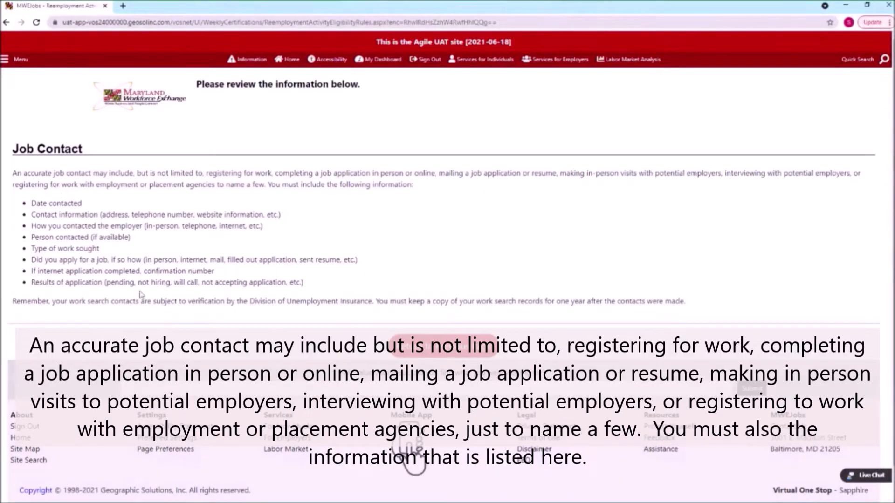
pyautogui.click(443, 347)
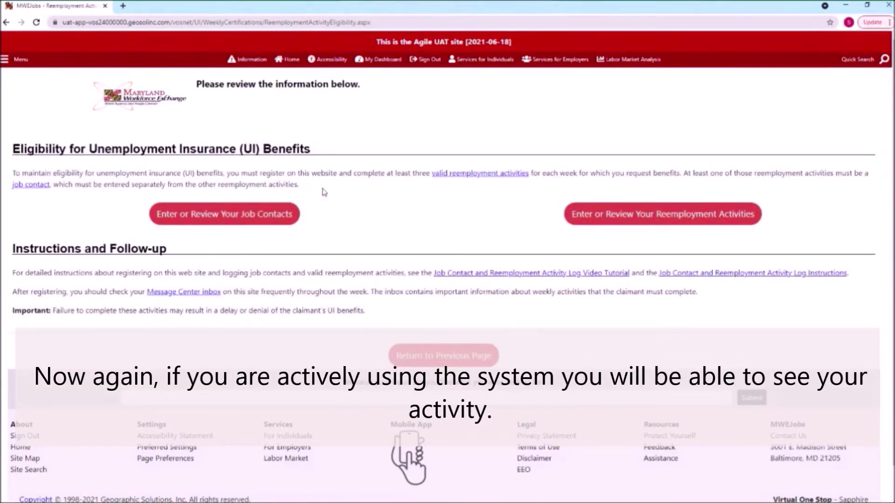
# Step: Go through Enter or Review Your Job Contacts and Enter a Job Contact to list four contacts
pyautogui.click(272, 215)
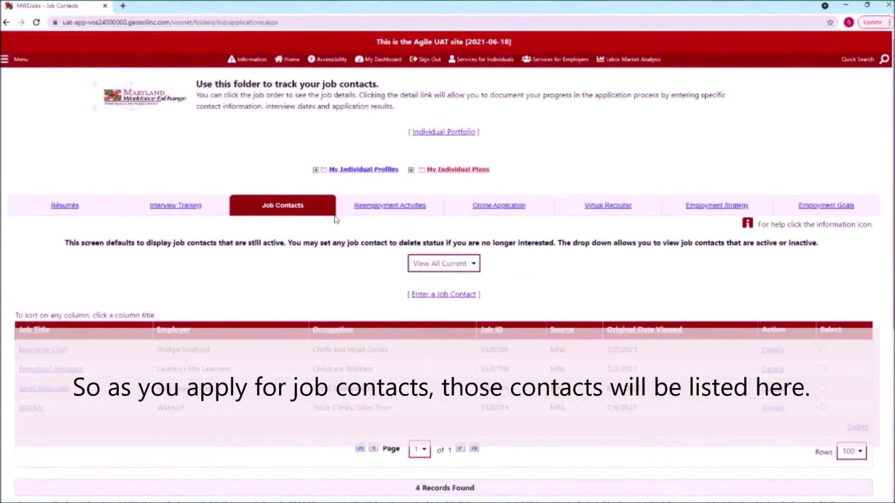
pyautogui.scroll(-1, 336, 227)
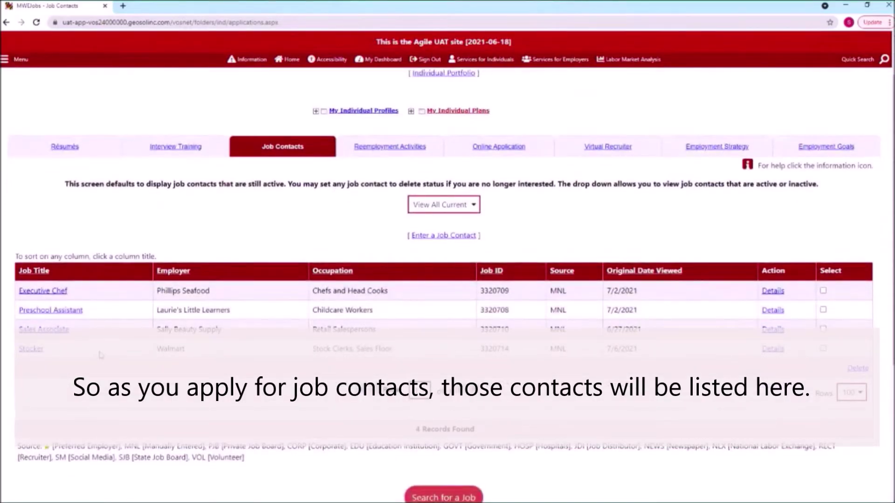
pyautogui.click(447, 238)
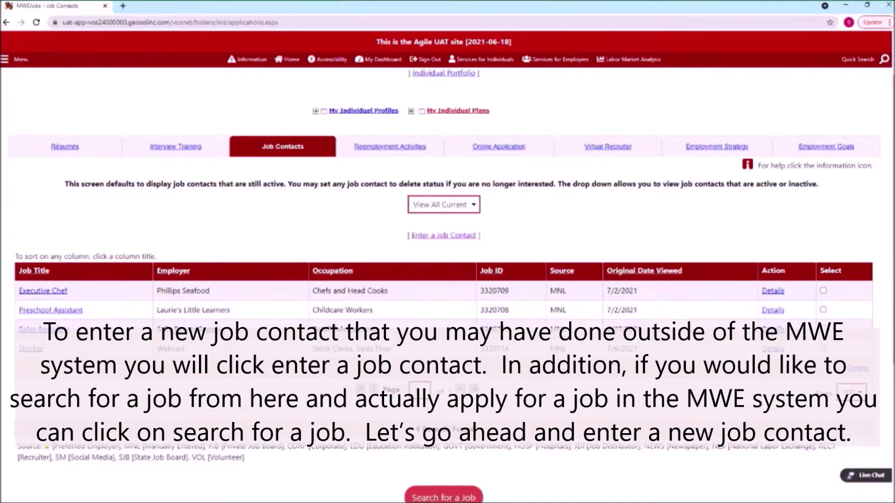
pyautogui.scroll(-1, 443, 261)
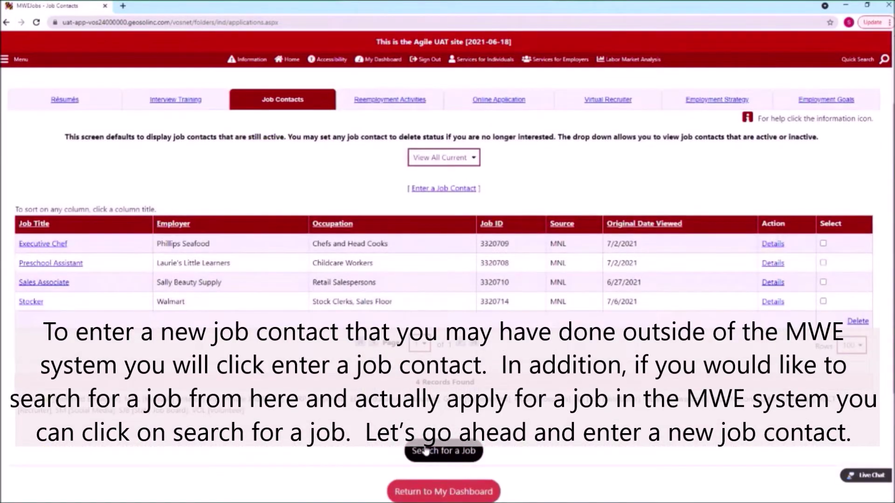
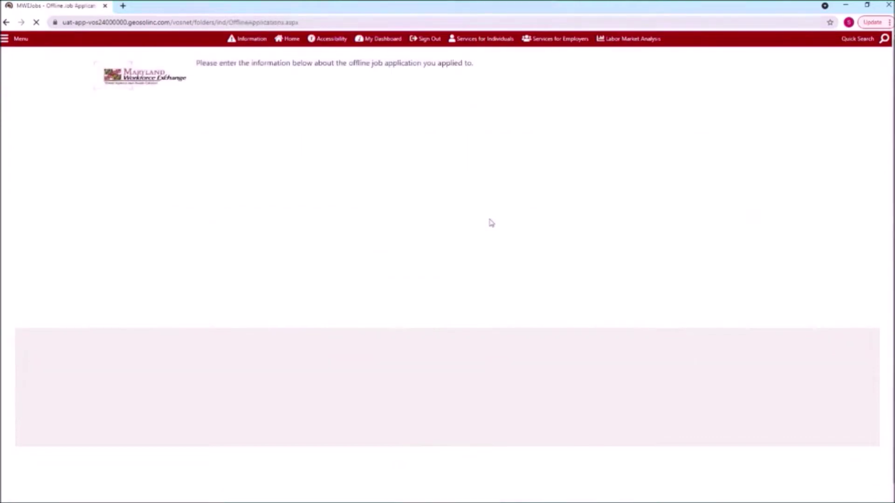
# Step: Choose CVS Caremark at 7738 Richmond Hwy, Appomattox, Virginia 24522 as the employer
pyautogui.click(191, 207)
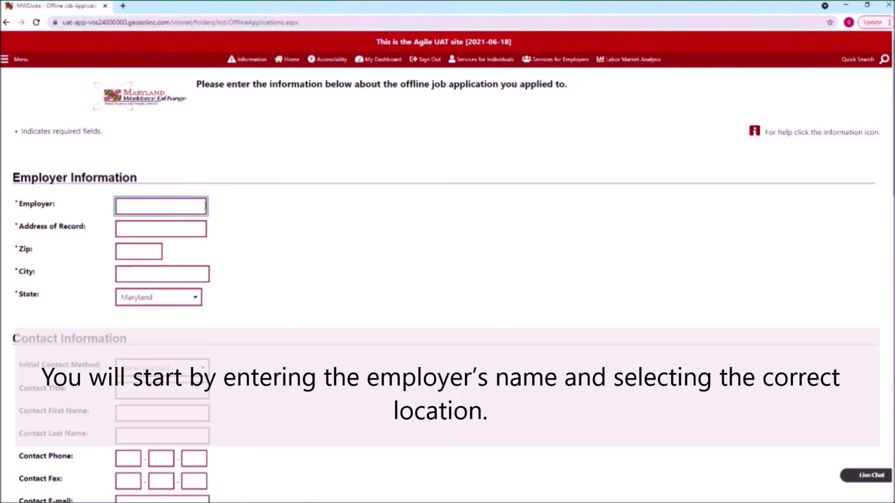
pyautogui.write('cvs')
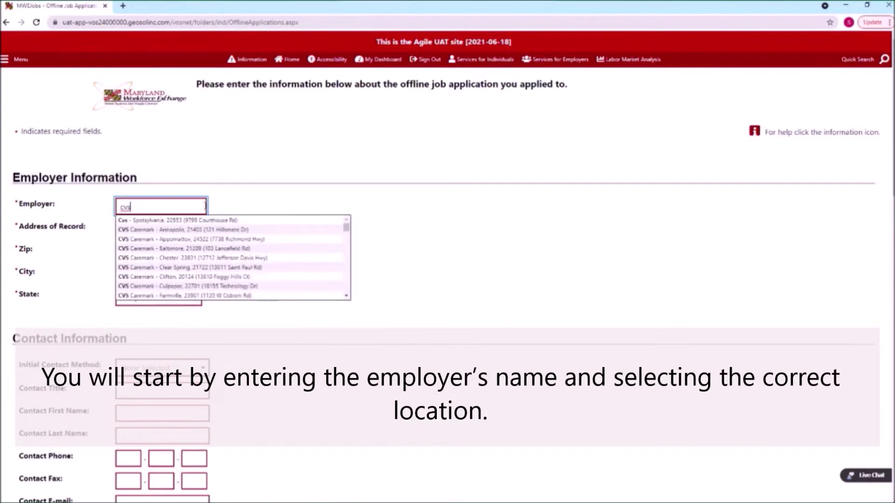
pyautogui.click(192, 240)
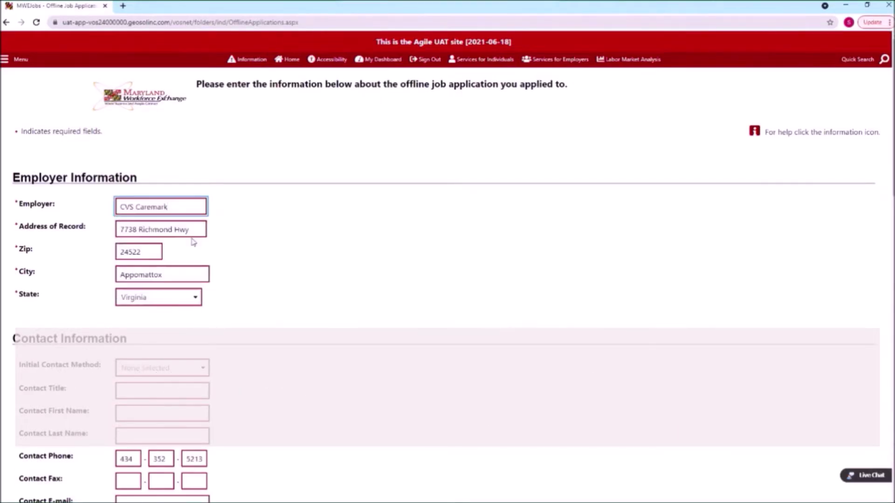
pyautogui.scroll(-2, 194, 340)
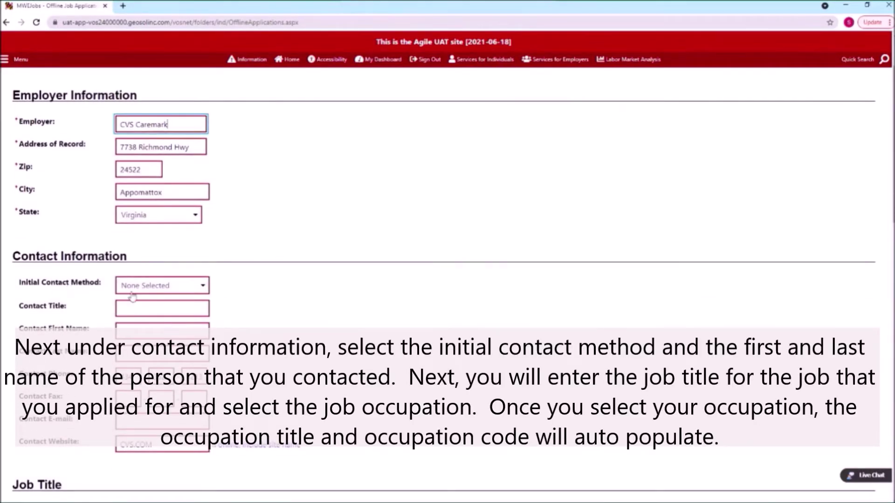
# Step: Set the initial contact method to In Person and enter the contact's first and last name
pyautogui.click(160, 287)
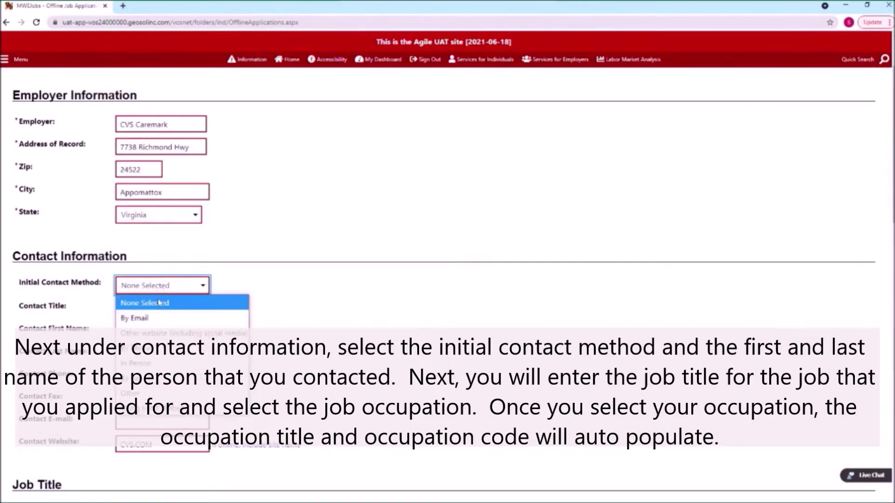
pyautogui.click(151, 364)
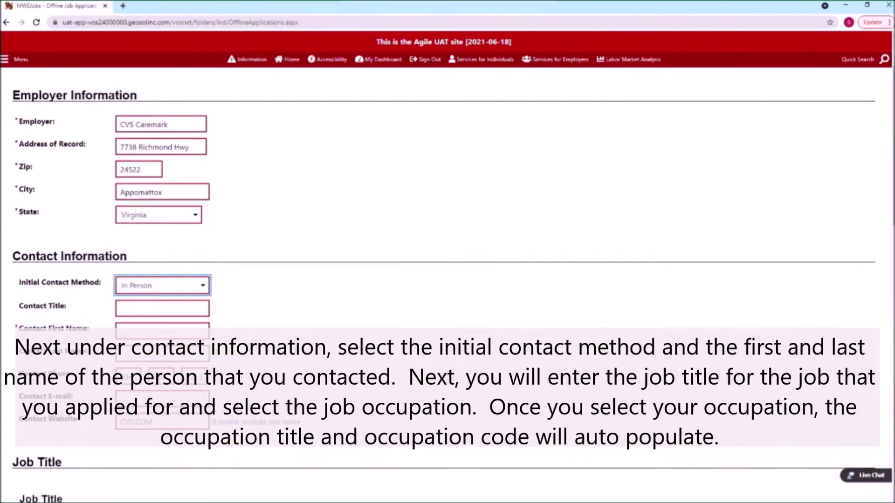
pyautogui.click(146, 333)
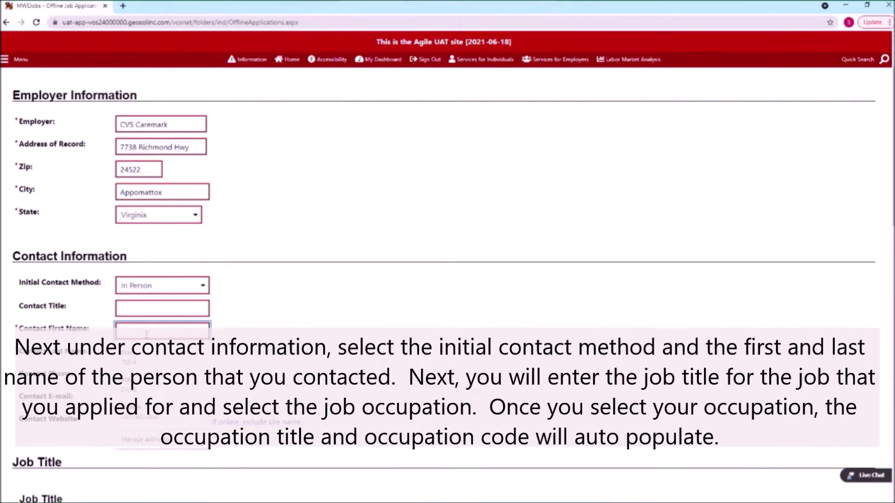
pyautogui.write('James')
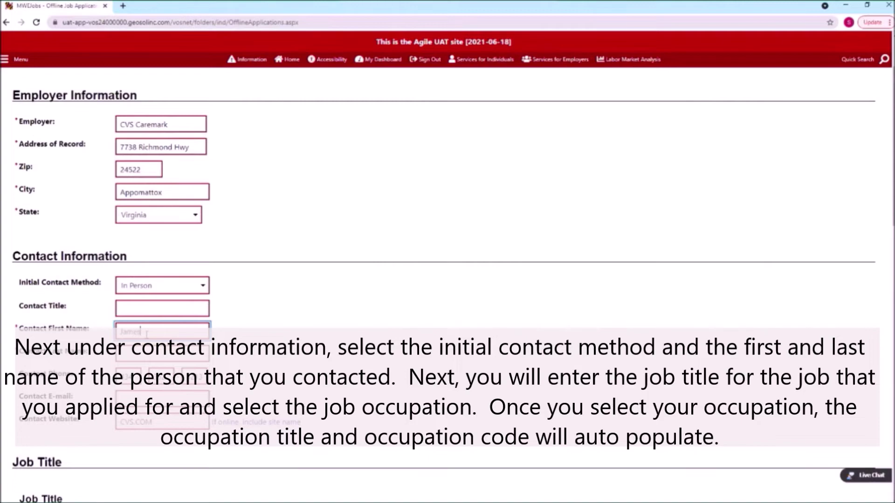
pyautogui.press('Tab')
pyautogui.write('Ki')
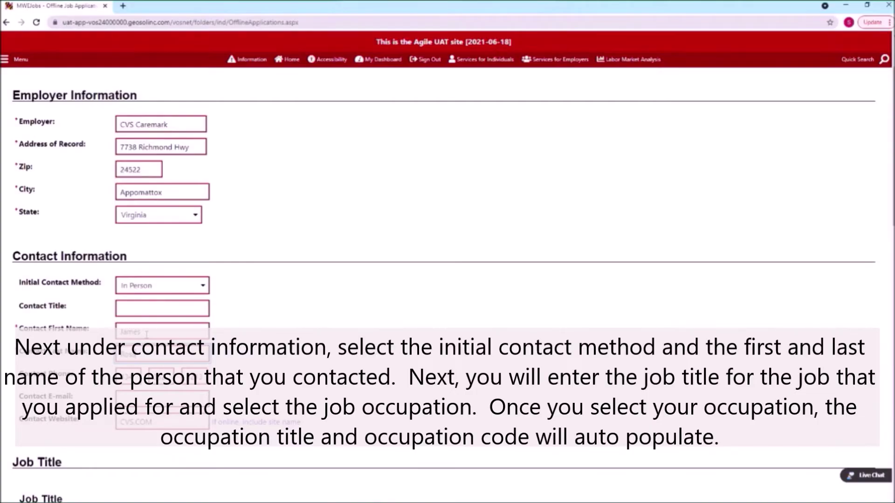
pyautogui.scroll(-3, 304, 365)
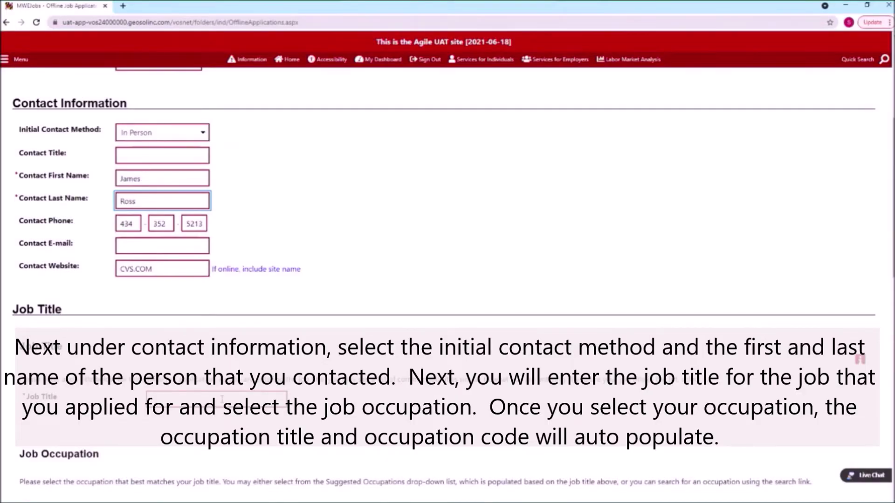
# Step: Set the job title to Cashier and the occupation to Cashiers (code 41201100)
pyautogui.scroll(1, 222, 399)
pyautogui.click(219, 414)
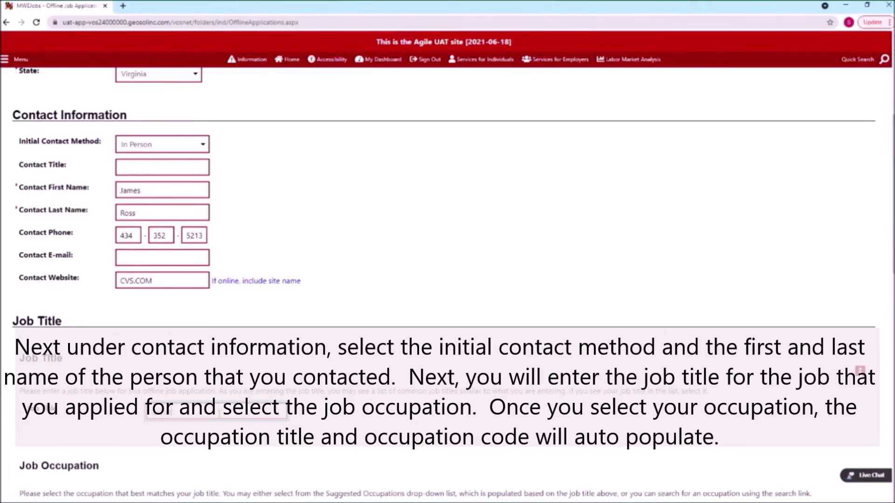
pyautogui.click(225, 430)
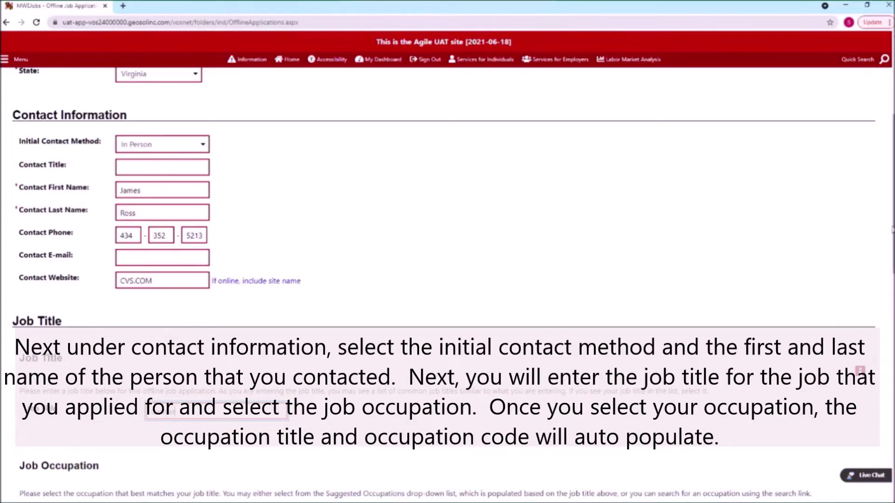
pyautogui.moveTo(892, 230); pyautogui.dragTo(890, 291)
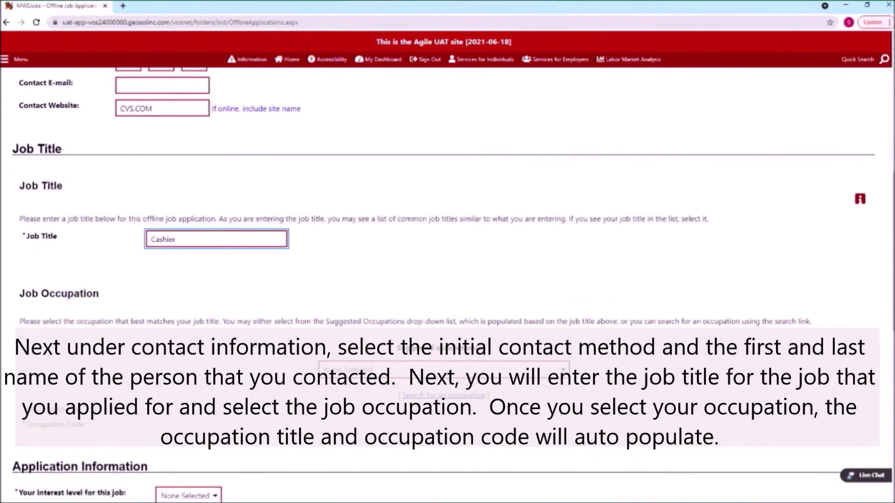
pyautogui.click(443, 369)
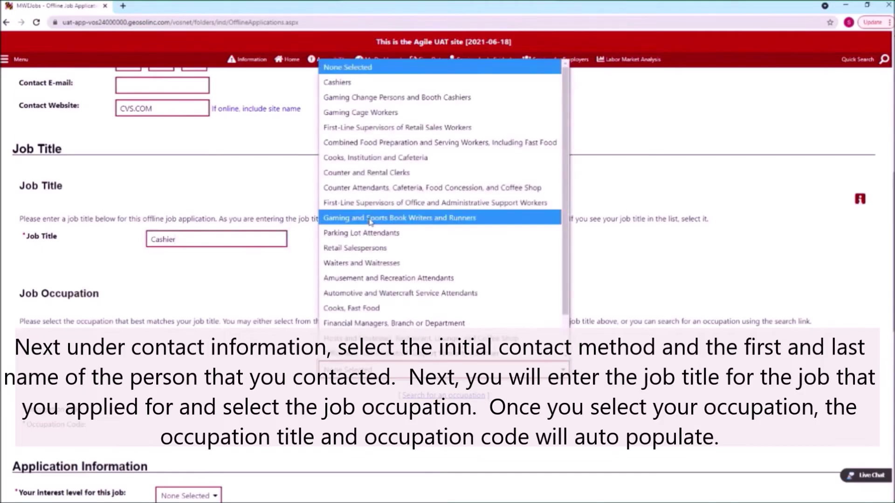
pyautogui.click(359, 88)
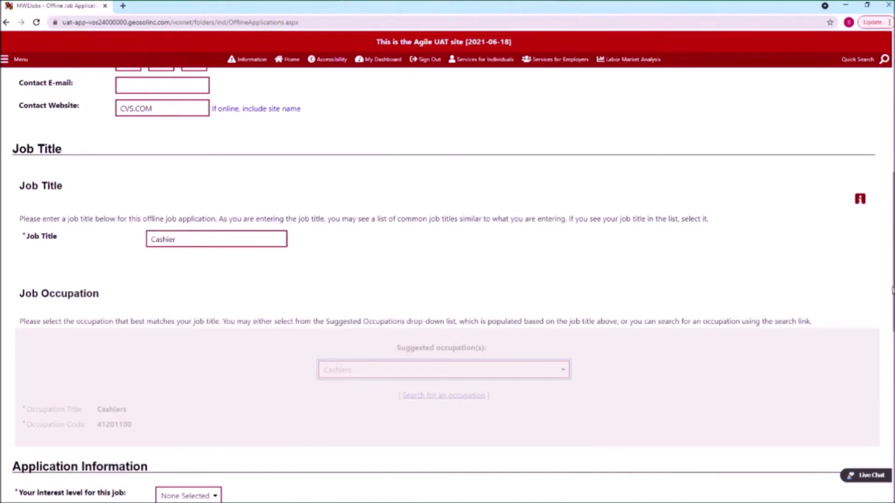
pyautogui.moveTo(889, 285); pyautogui.dragTo(889, 367)
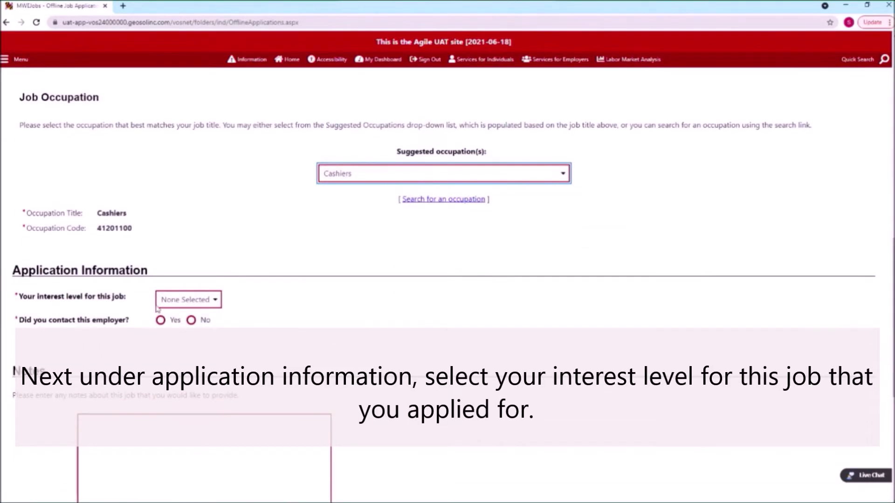
# Step: Mark interest as Interested, employer contacted on 7/6/2021, and job applied for on 7/6/2021
pyautogui.click(181, 302)
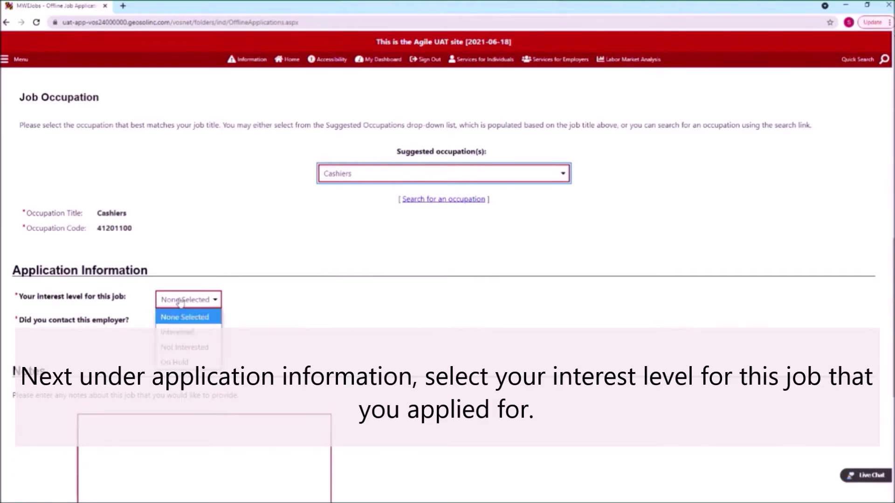
pyautogui.click(173, 330)
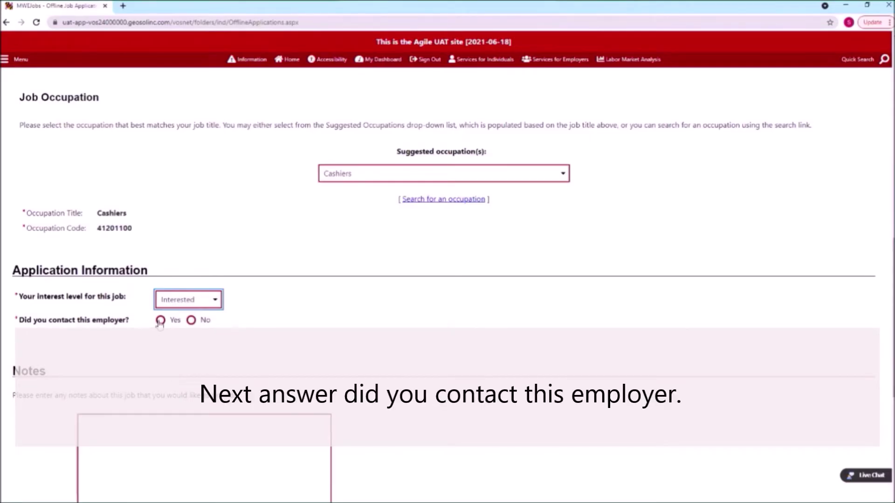
pyautogui.click(160, 320)
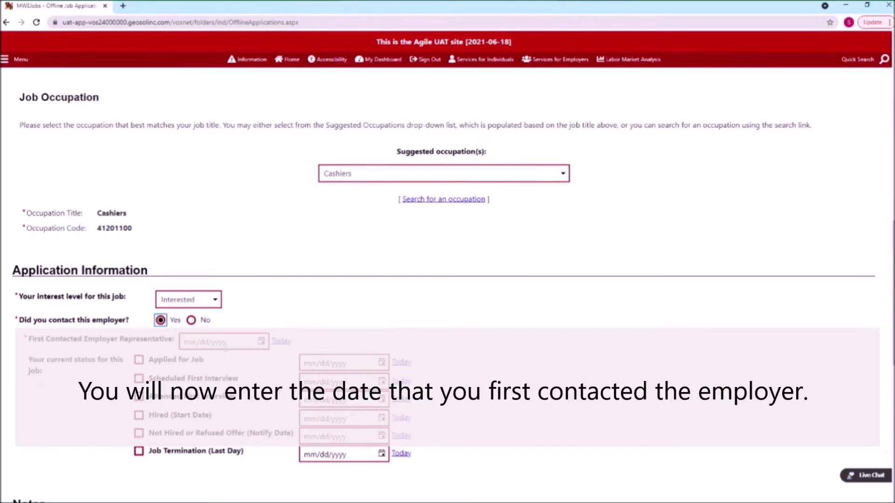
pyautogui.click(281, 343)
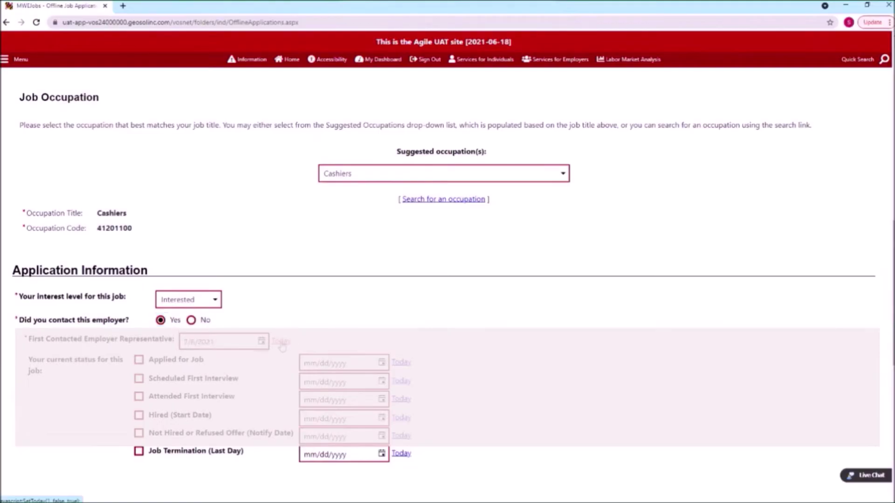
pyautogui.click(139, 360)
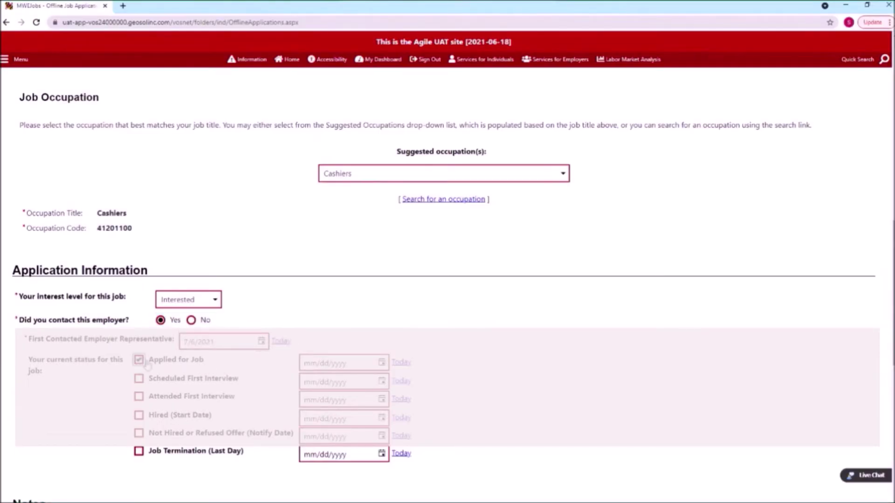
pyautogui.click(401, 362)
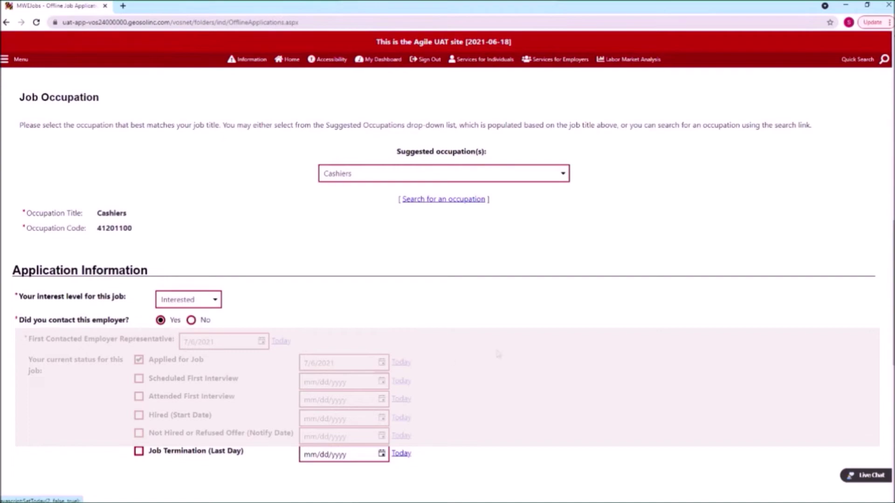
pyautogui.scroll(-3, 505, 355)
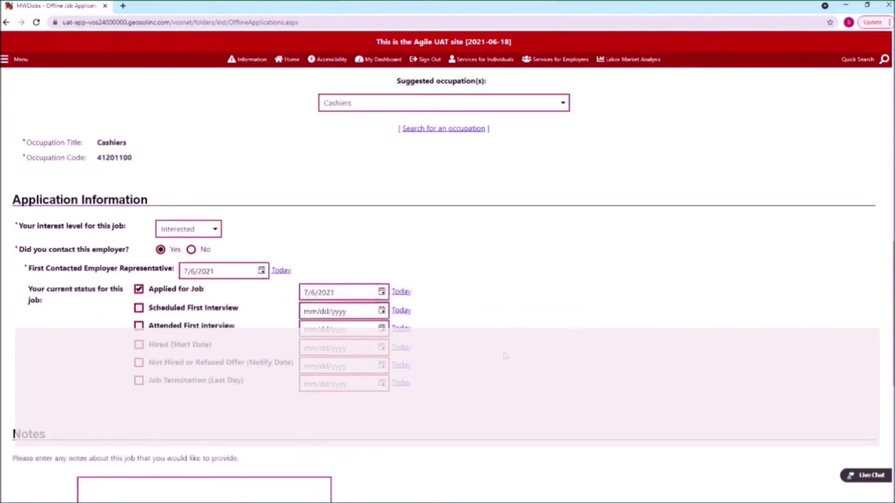
pyautogui.scroll(-2, 504, 355)
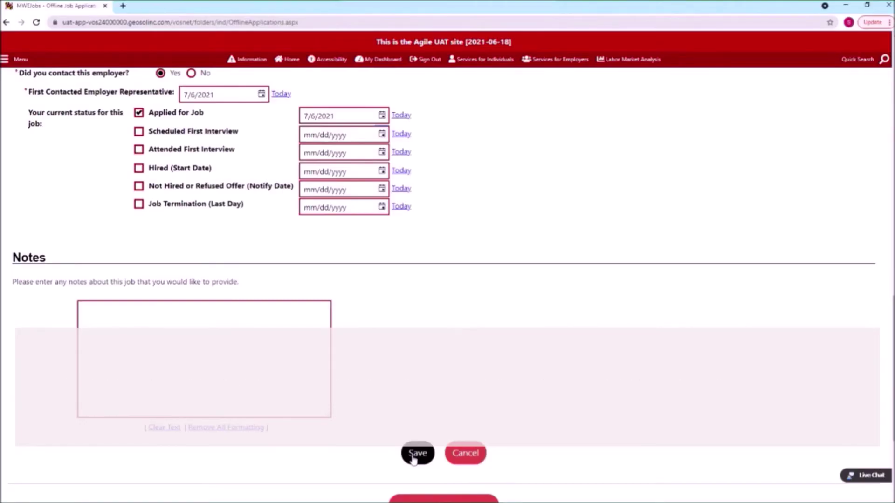
# Step: Save the CVS Caremark cashier job contact, bringing the Job Contacts list to 5 records
pyautogui.click(413, 456)
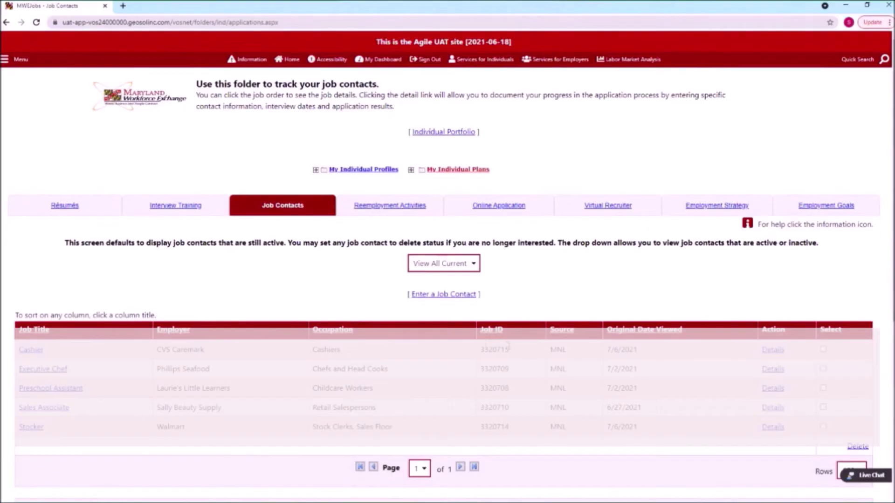
pyautogui.scroll(-1, 509, 346)
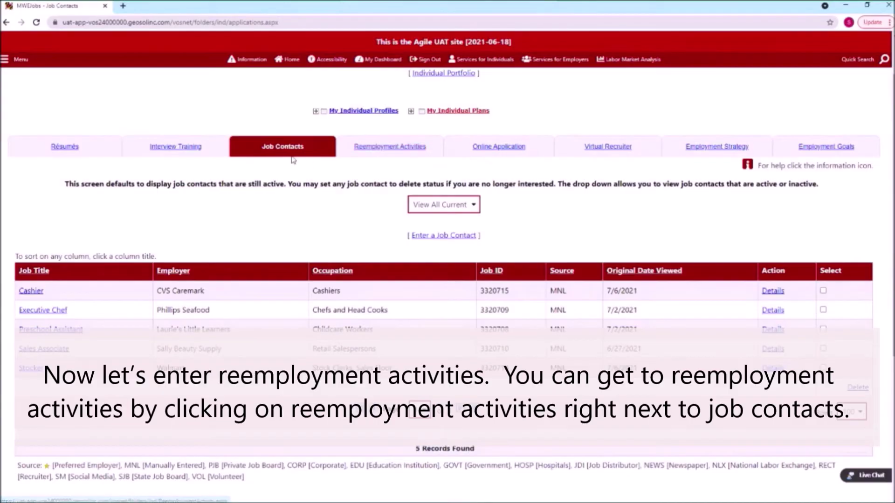
# Step: Start a new entry from the Reemployment Activities tab
pyautogui.click(387, 148)
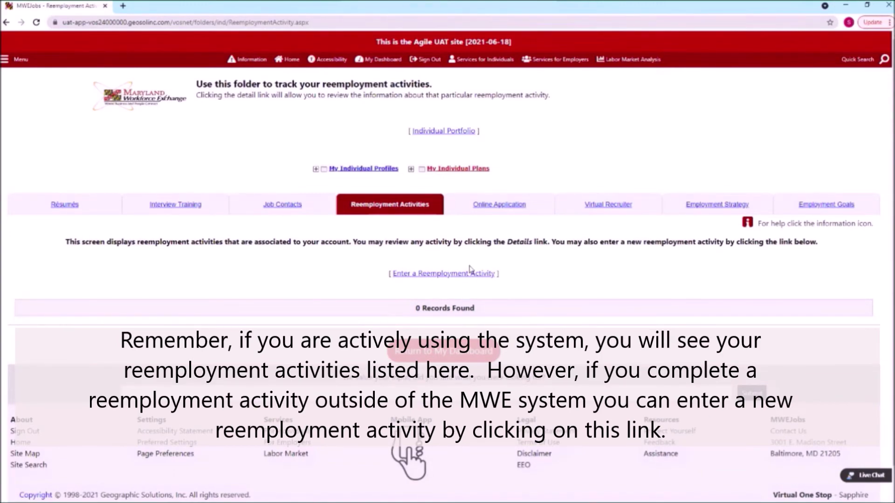
pyautogui.click(436, 276)
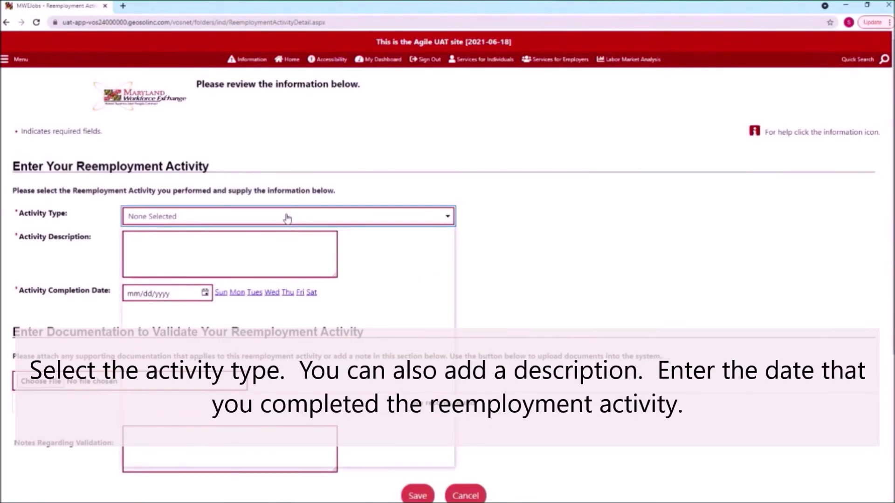
# Step: Set the activity type to Attended Calendar Event Posted in MWE, describing a job fair at the library
pyautogui.click(287, 217)
pyautogui.click(275, 250)
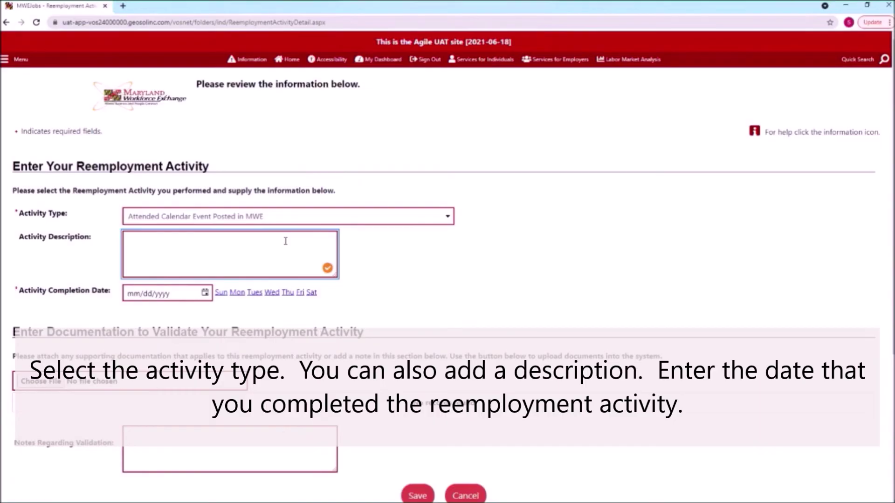
pyautogui.write('P')
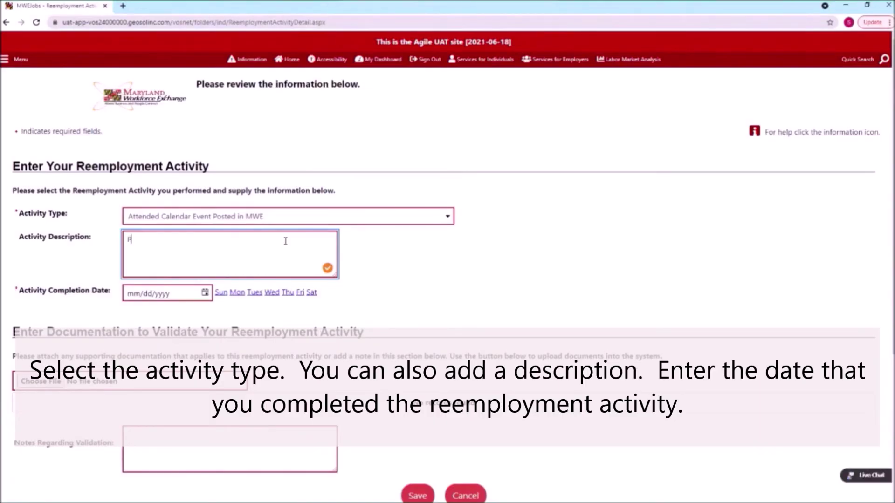
pyautogui.write('articipated in a job fair')
pyautogui.press('BackSpace')
pyautogui.press('BackSpace')
pyautogui.press('BackSpace')
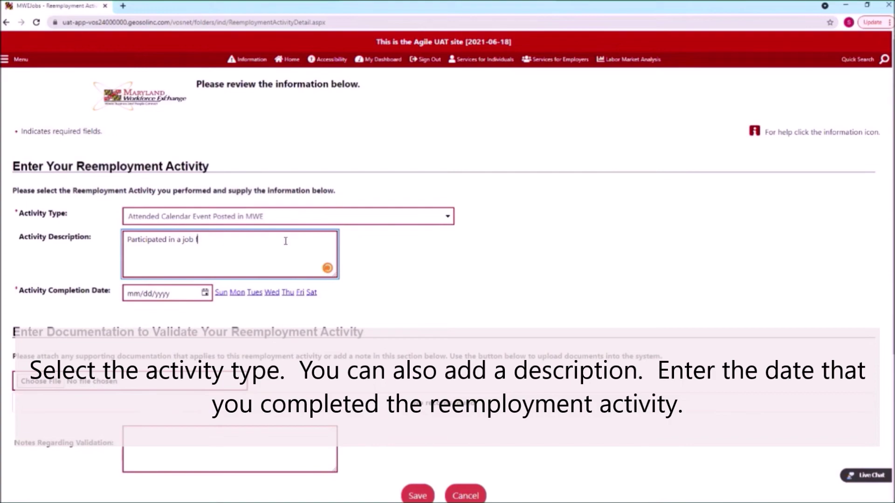
pyautogui.write('air at the library')
# Step: Set the activity completion date to July 5, 2021
pyautogui.click(205, 292)
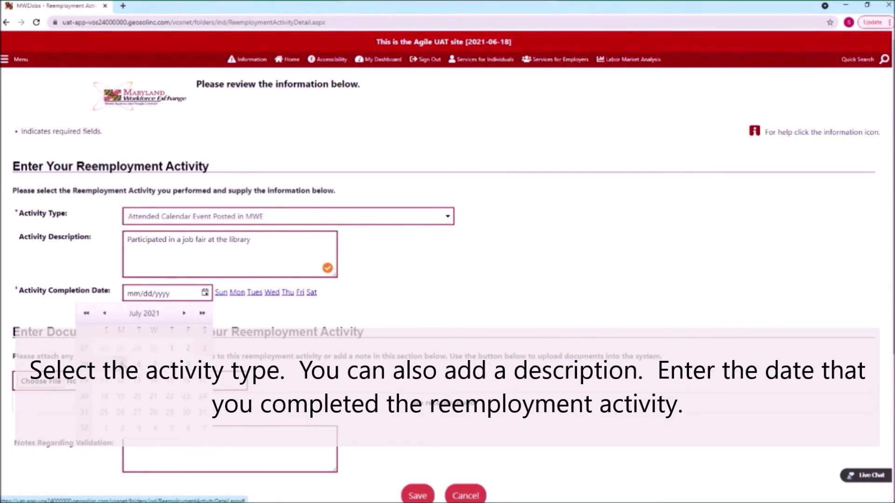
pyautogui.click(134, 364)
pyautogui.scroll(-2, 172, 298)
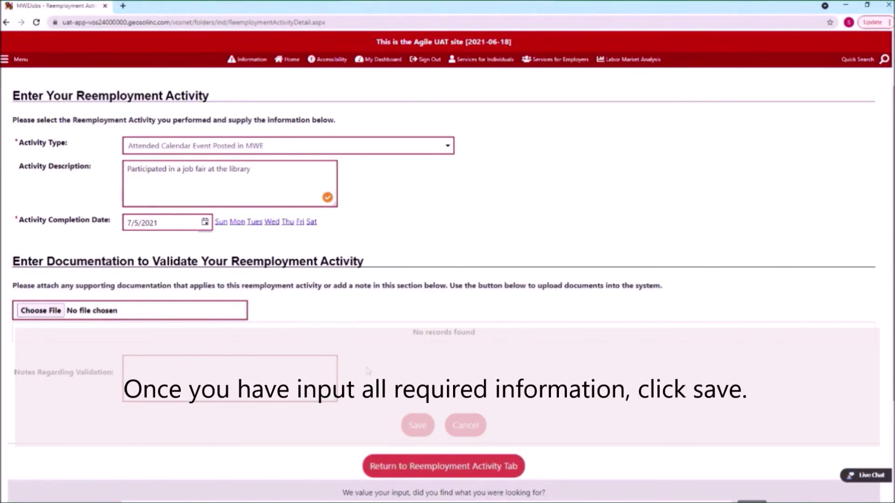
# Step: Save the job-fair activity and return to My Dashboard
pyautogui.click(417, 424)
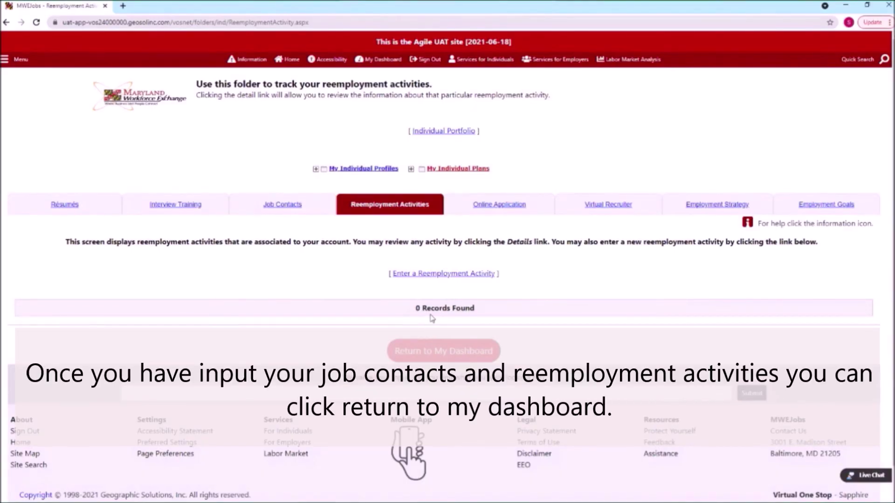
pyautogui.click(457, 357)
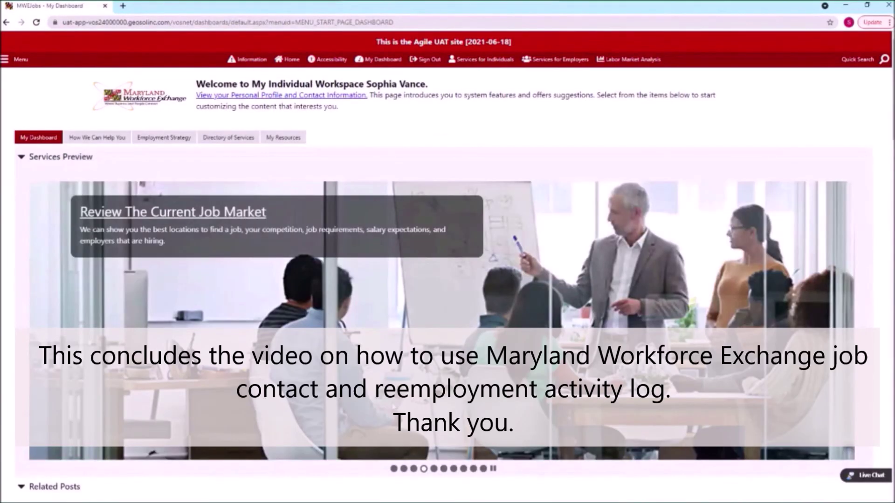